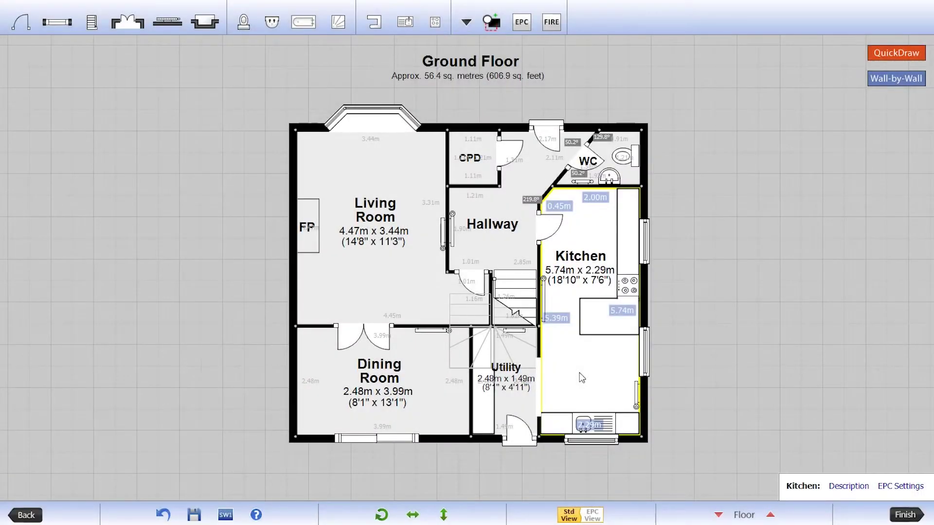
Set the kitchen side window's proofing to Yes, and the top entrance door to Double glazing with proofing Yes.
click(645, 356)
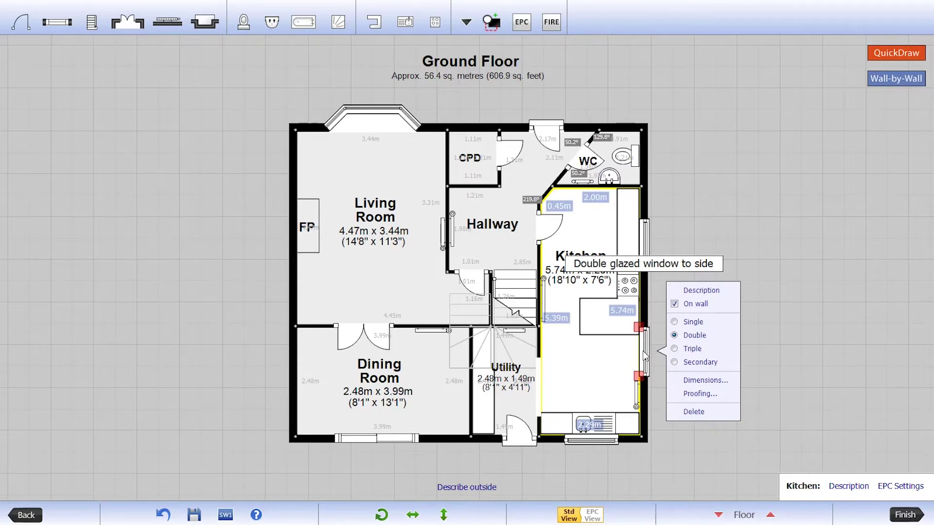
click(695, 393)
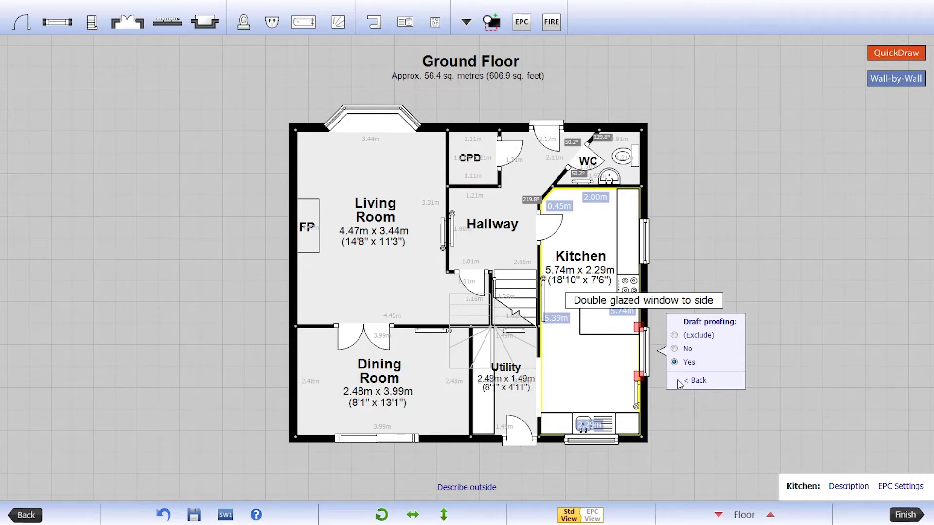
click(550, 136)
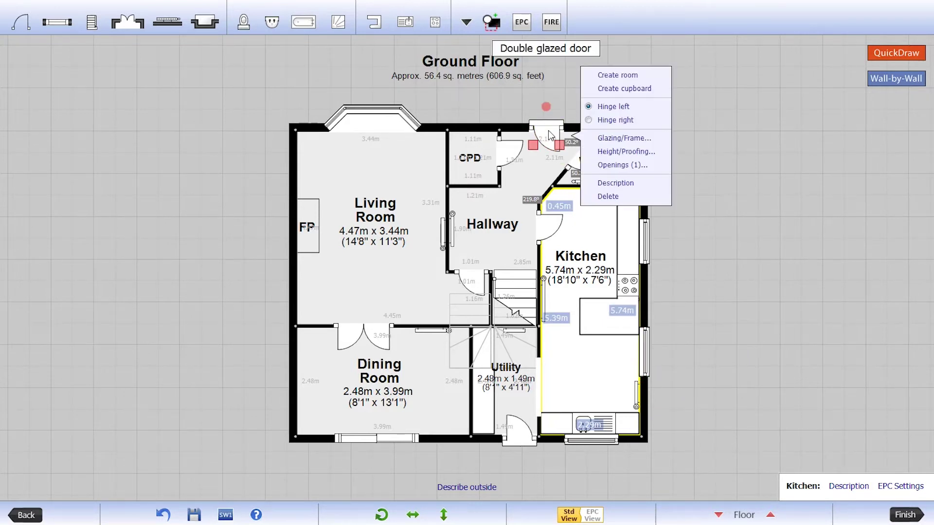
click(605, 139)
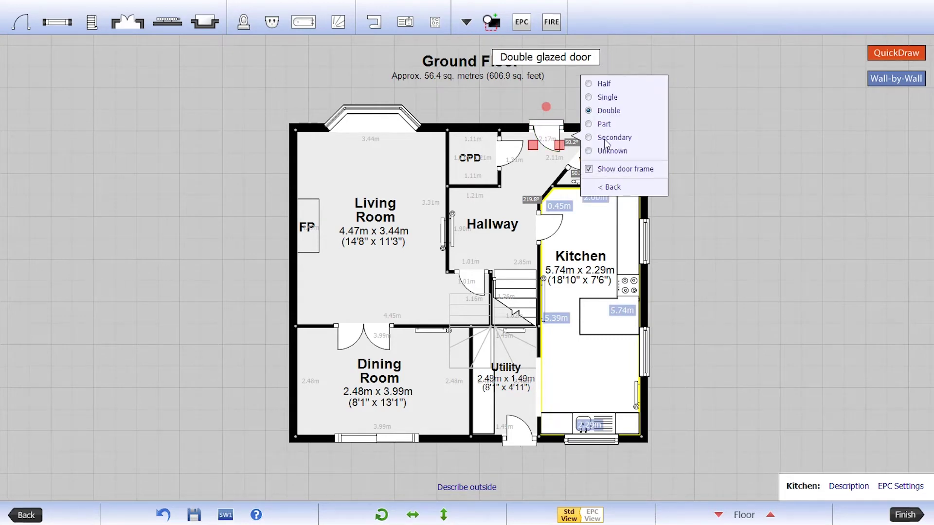
click(610, 187)
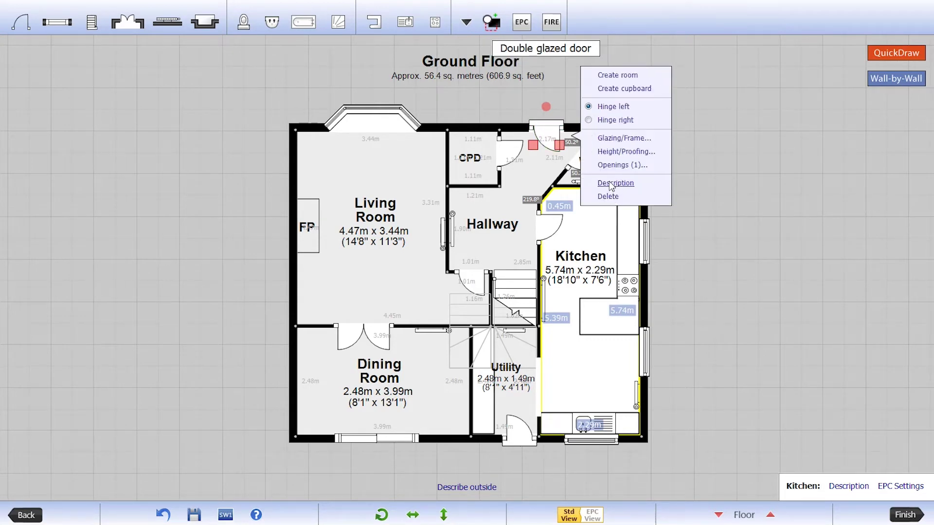
click(612, 151)
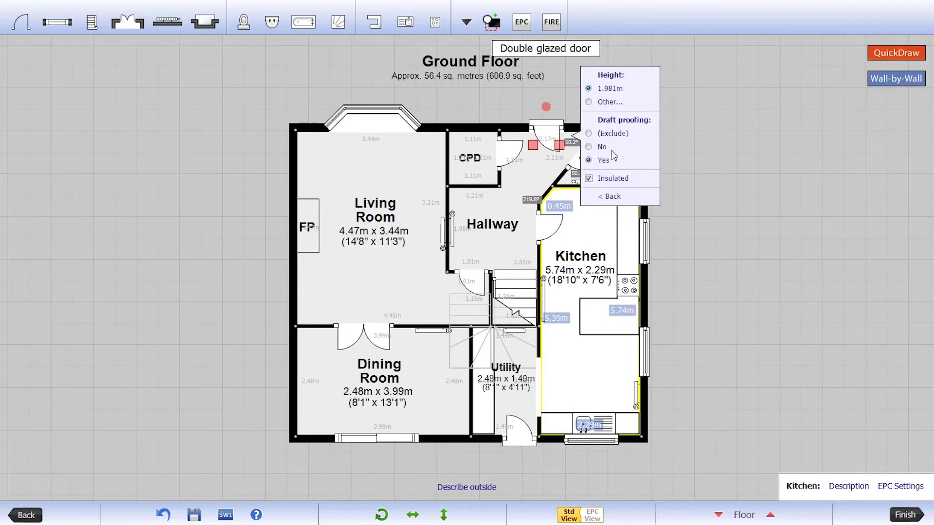
click(591, 229)
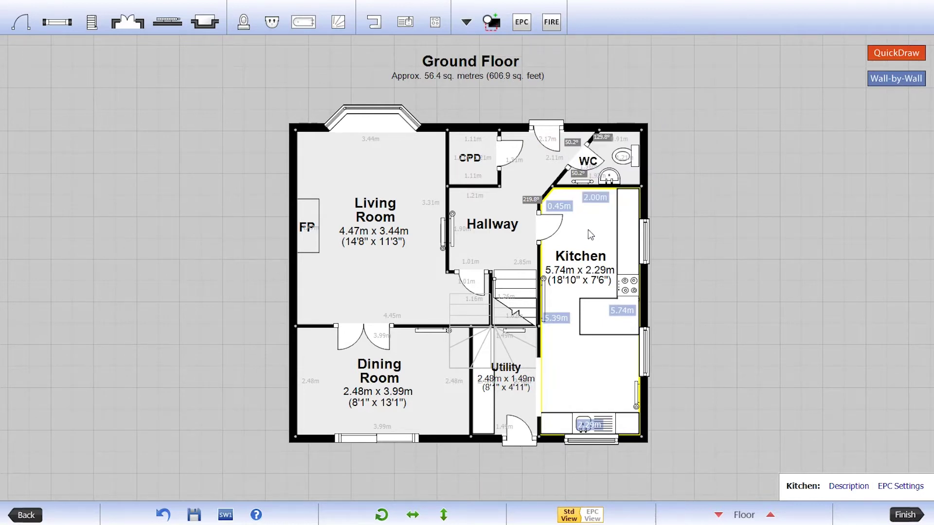
Confirm the kitchen radiator is a Single radiator with TRV and set the Living Room fireplace to Gas fire.
click(543, 297)
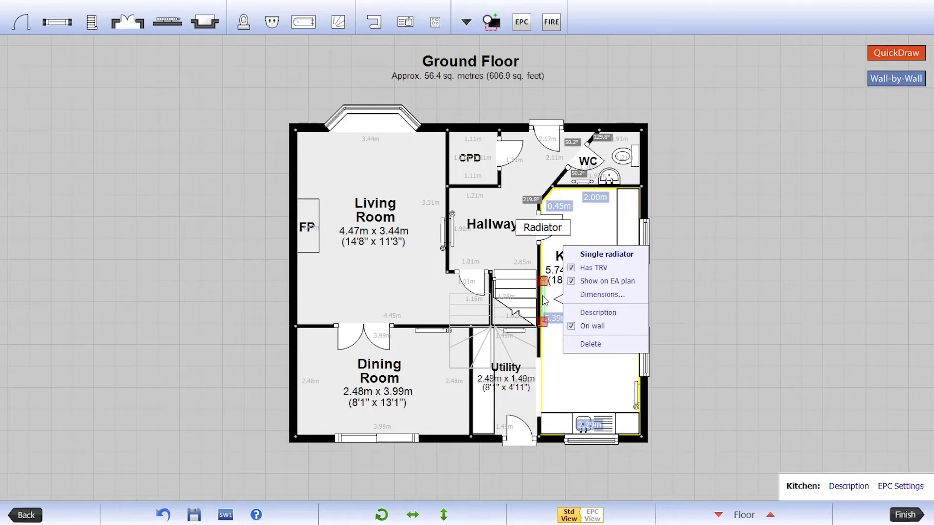
click(378, 286)
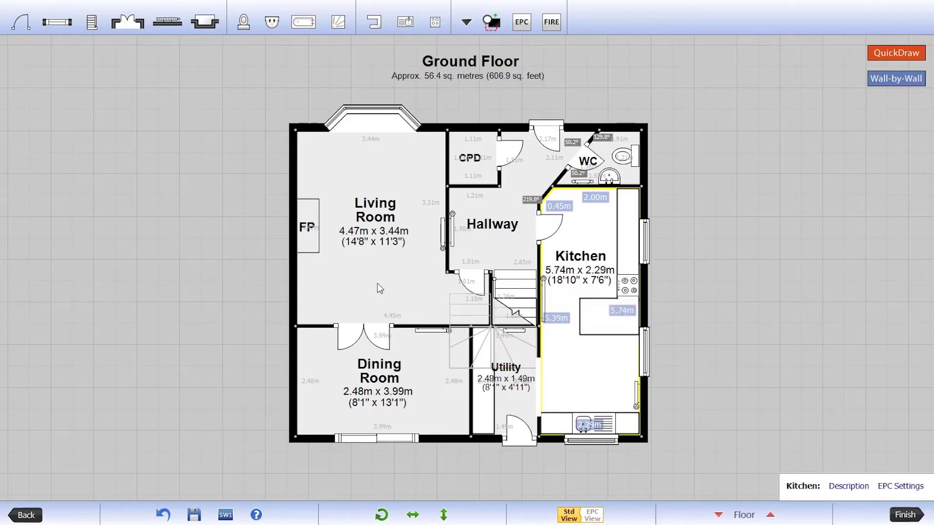
click(377, 286)
click(317, 247)
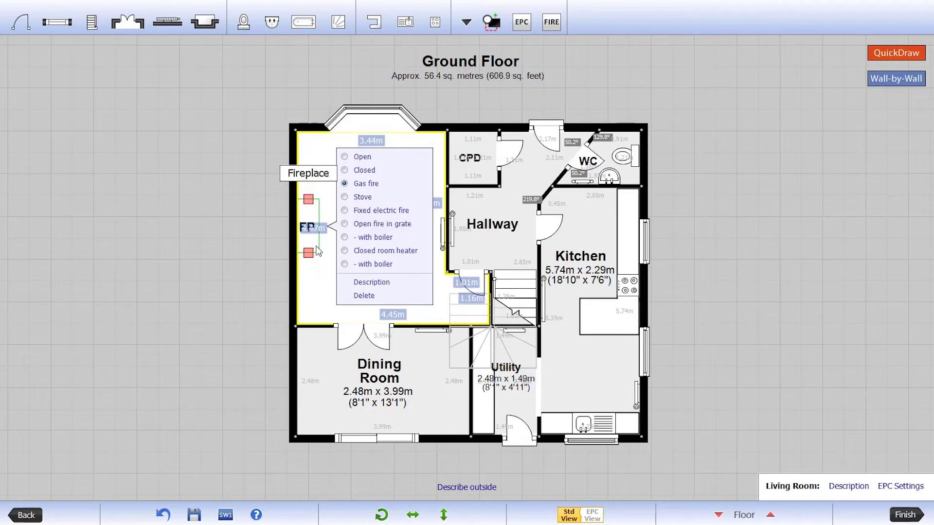
click(320, 279)
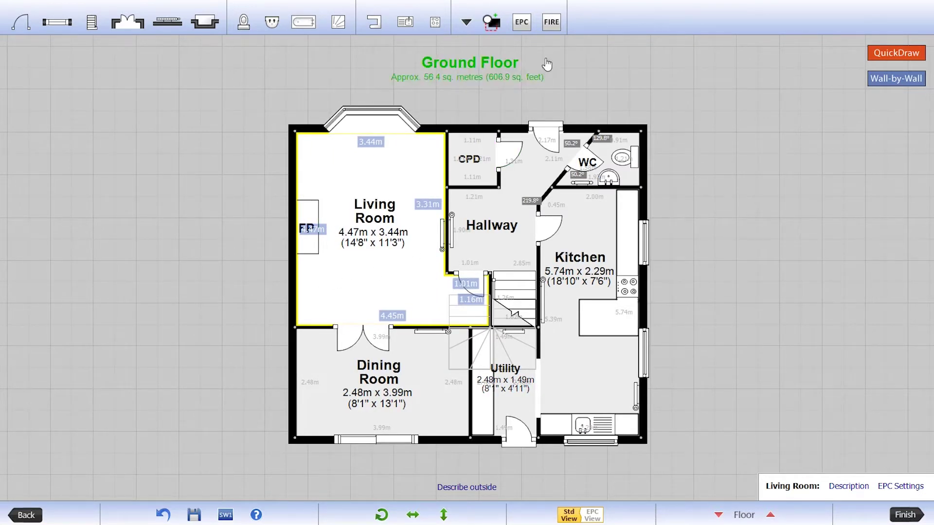
Place a BLR boiler from the EPC items on the kitchen's right-hand wall.
click(523, 25)
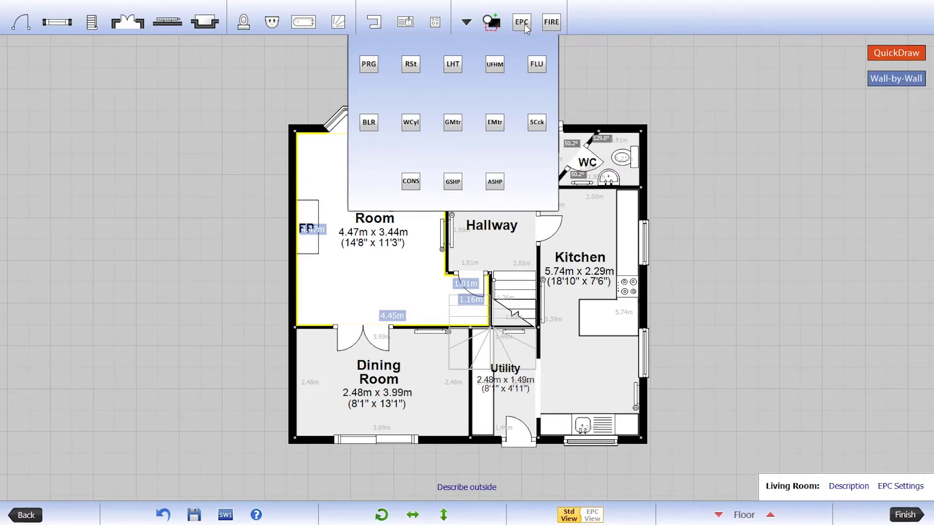
click(368, 123)
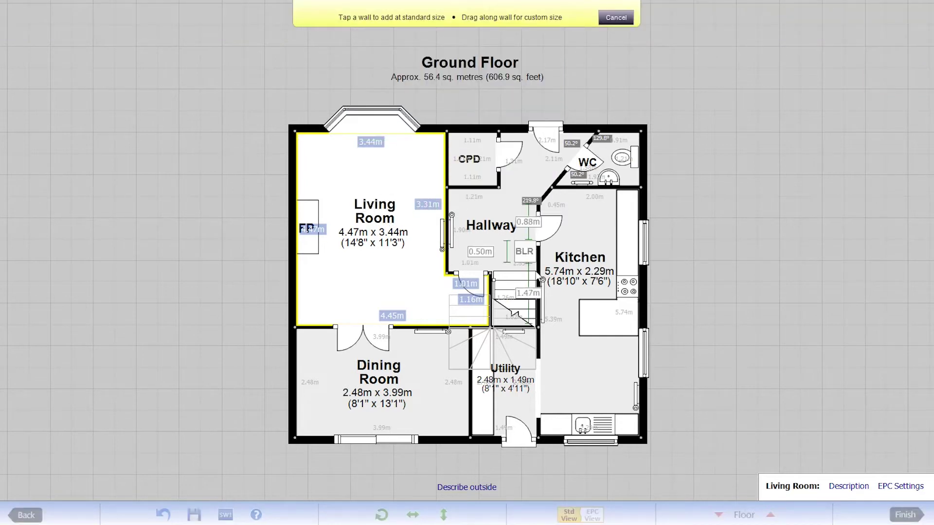
click(626, 366)
click(580, 352)
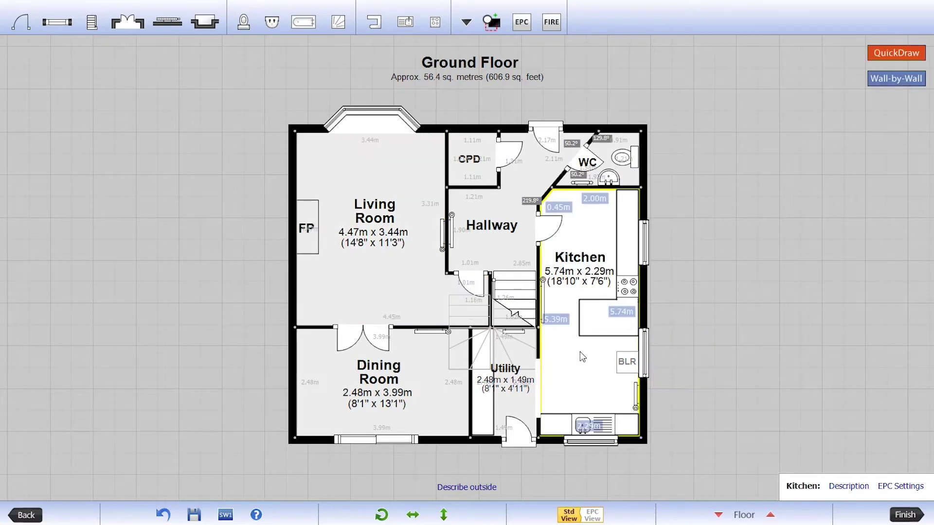
Set the kitchen wall construction to Cavity with Filled cavity insulation.
click(644, 302)
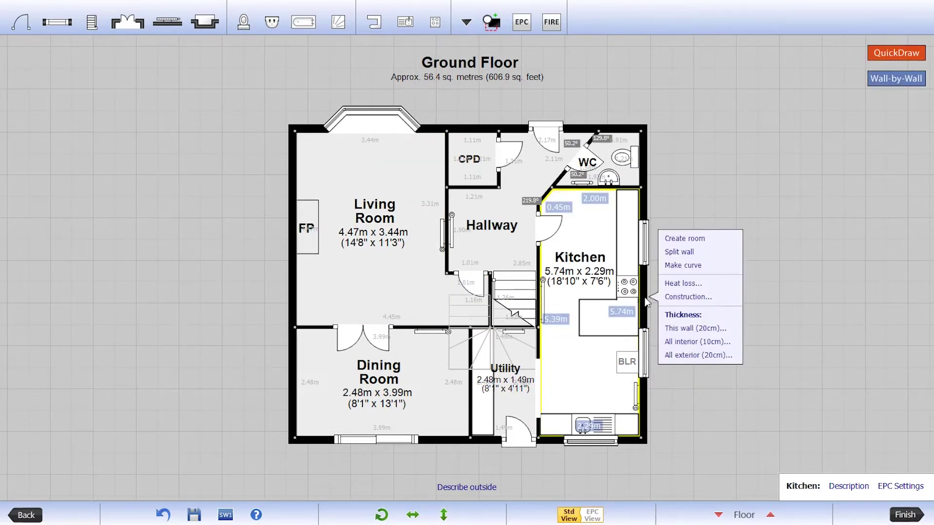
click(678, 297)
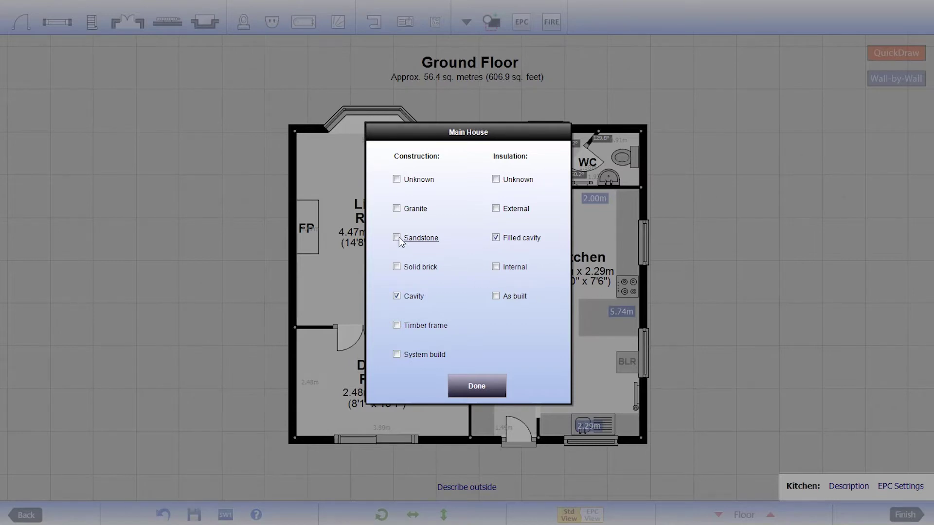
click(398, 325)
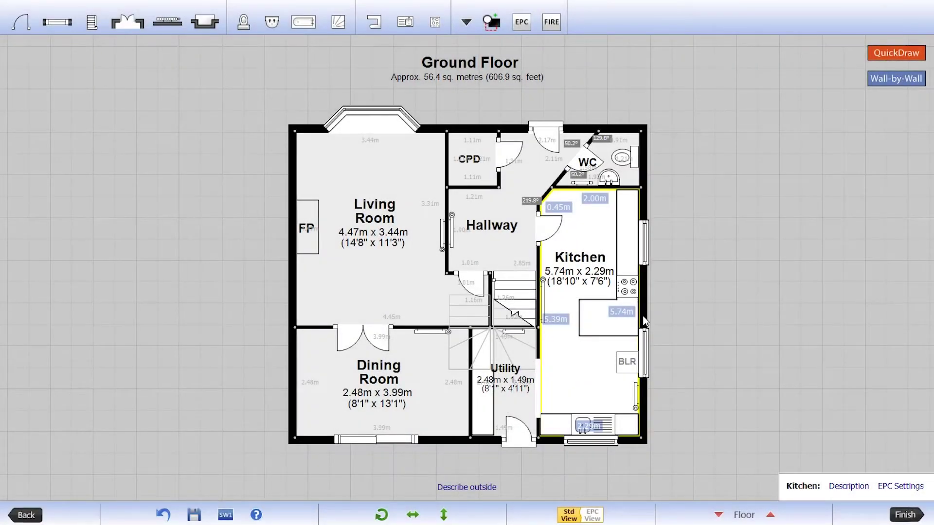
Keep the kitchen outer wall's heat loss setting as Heat Loss.
right_click(643, 316)
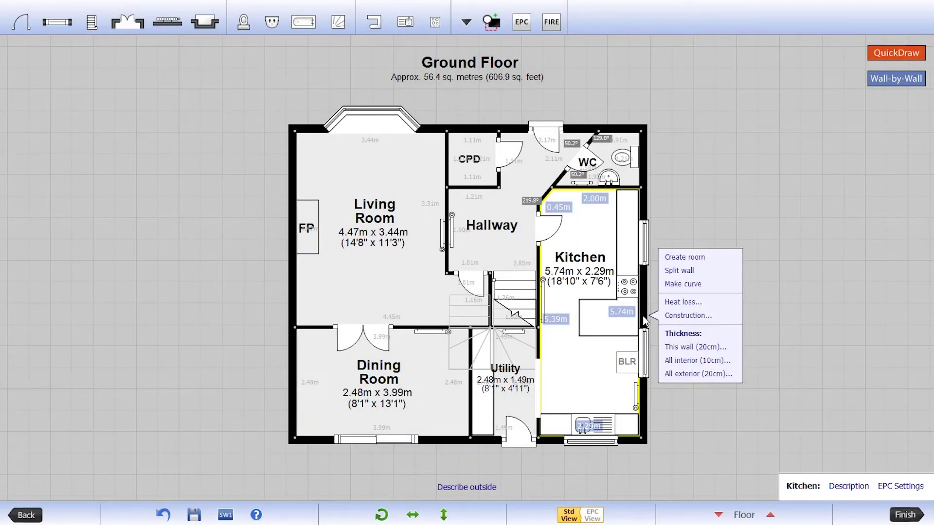
click(674, 303)
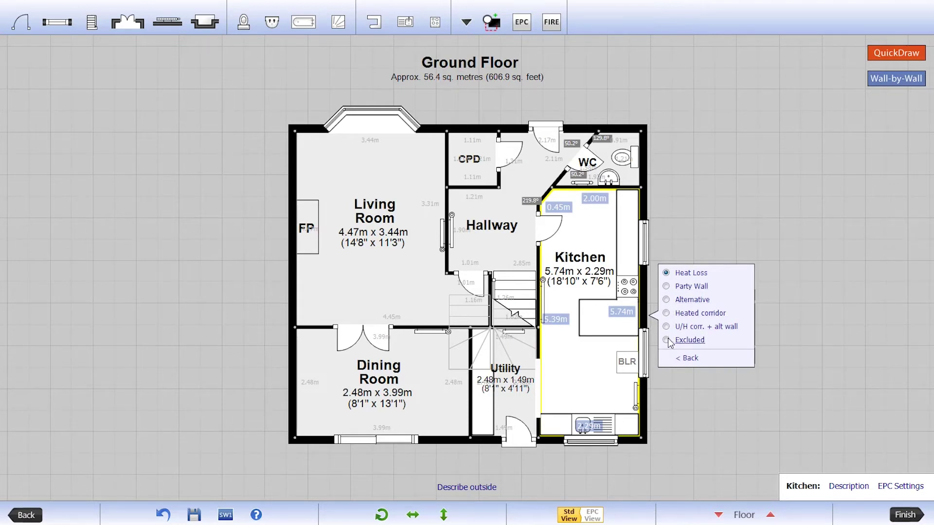
click(582, 358)
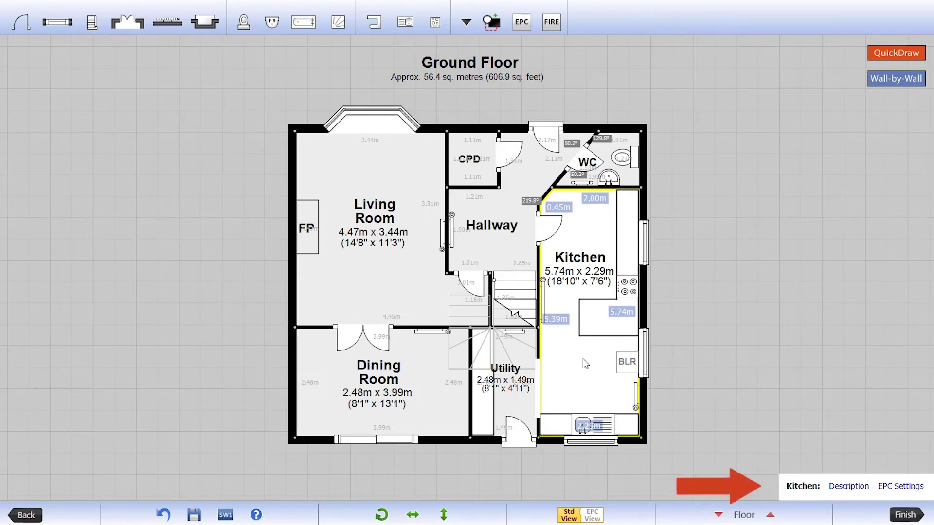
In the Dining Room's EPC settings, change low-energy bulbs from 4 to 3 and choose Extension 1.
click(429, 385)
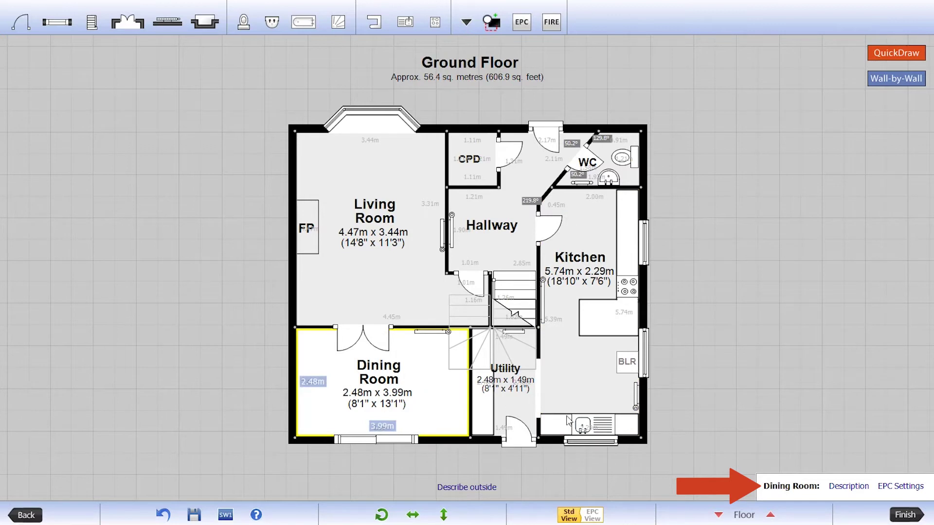
click(900, 487)
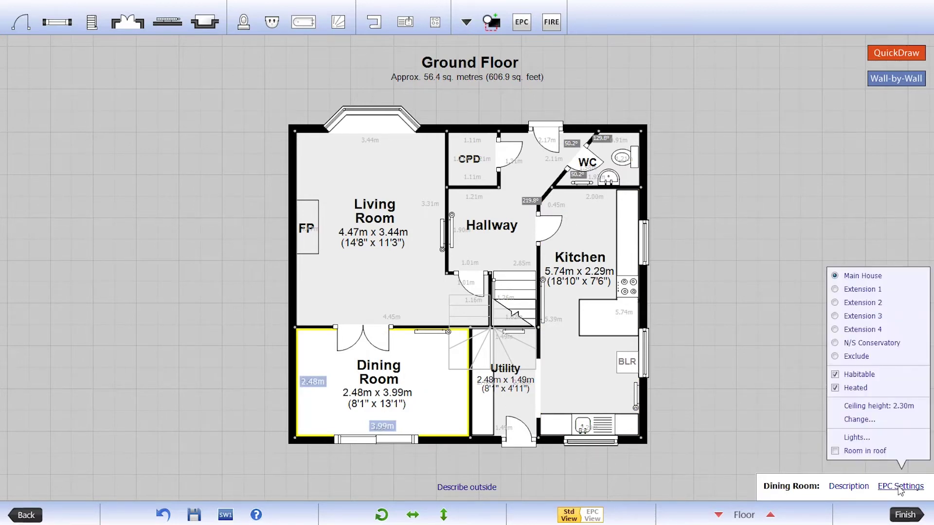
click(861, 439)
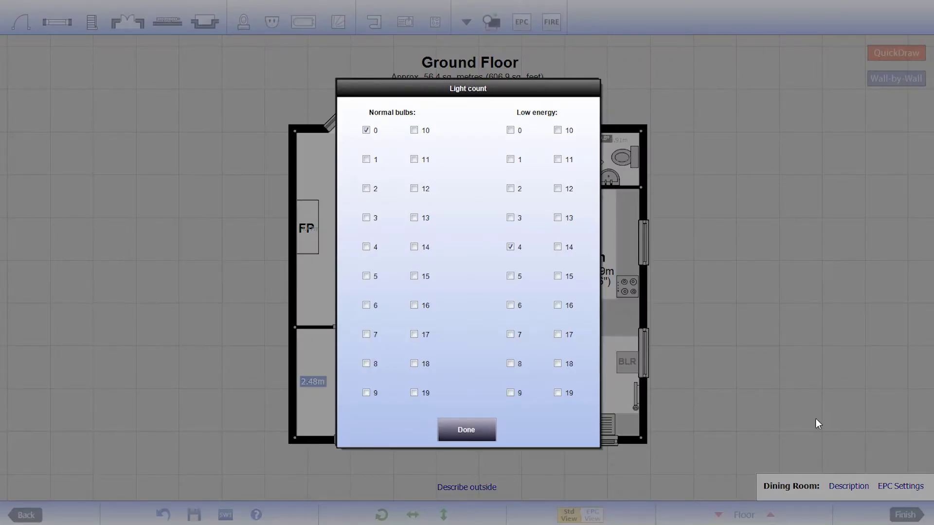
click(511, 245)
click(511, 218)
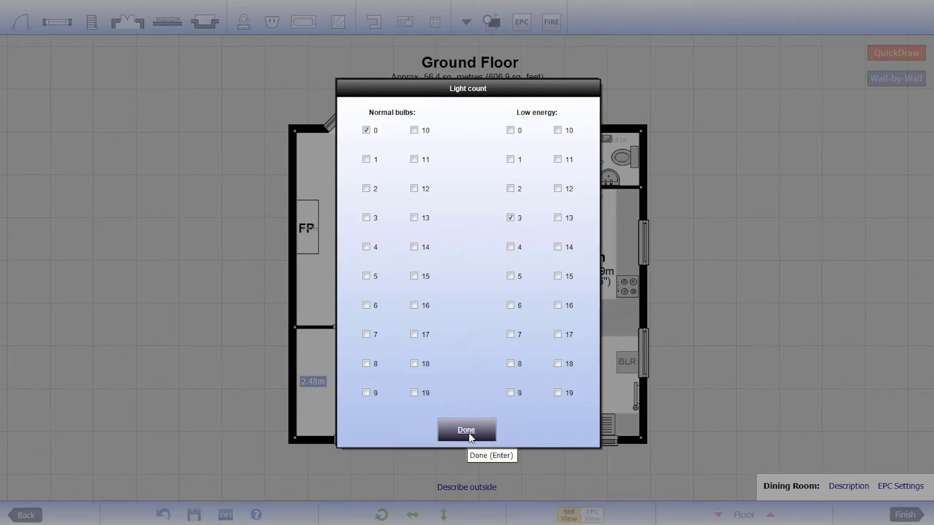
click(471, 432)
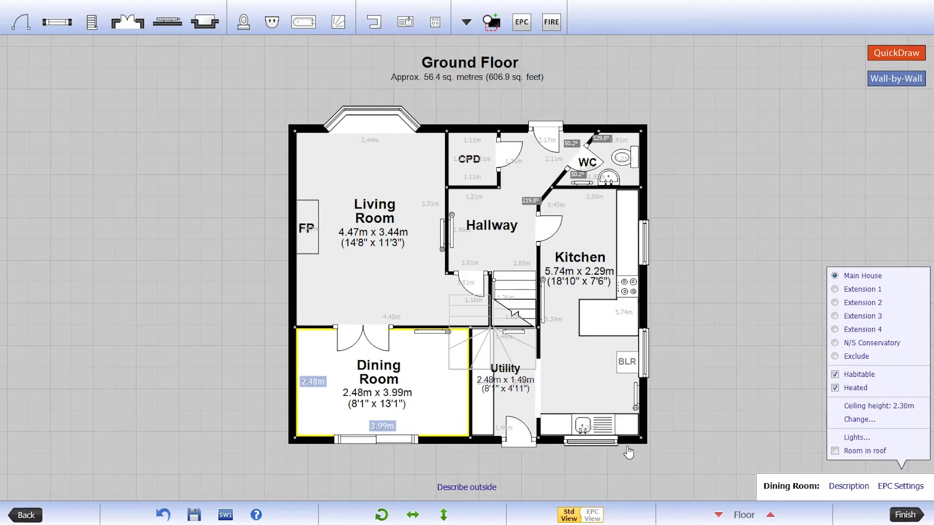
click(835, 289)
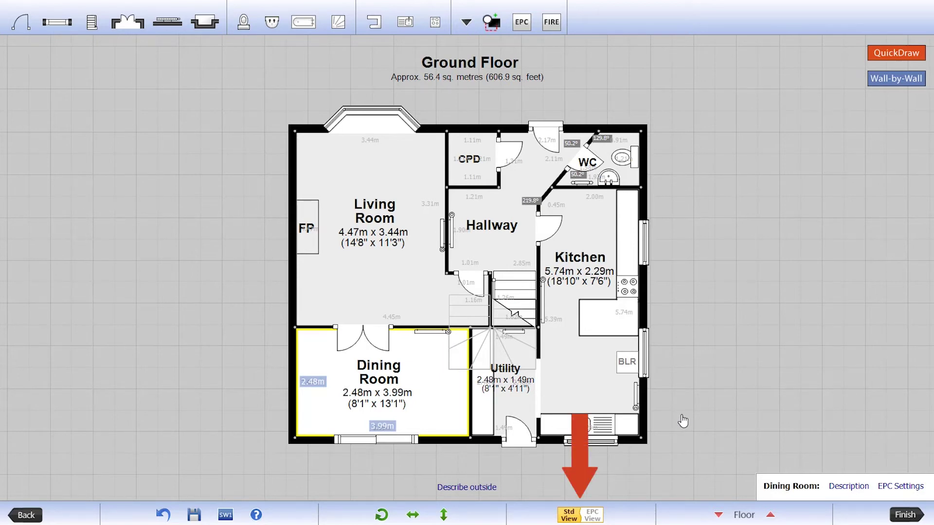
Turn on EPC View and bring up the wall-type options for the 4.52m Living Room wall.
click(593, 515)
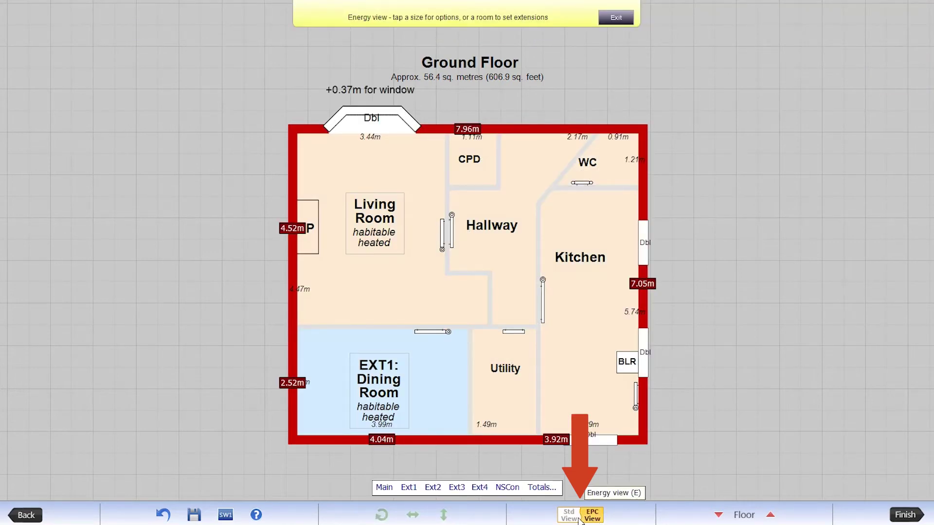
click(570, 516)
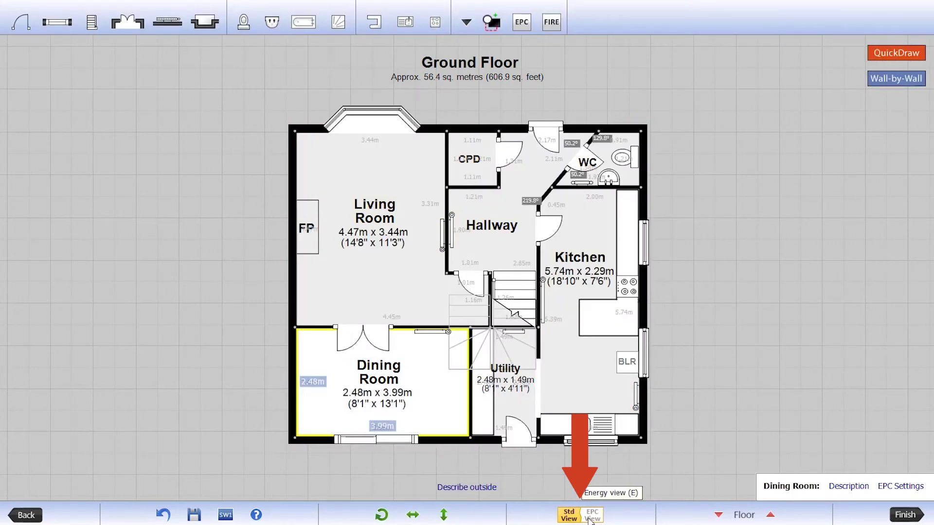
click(593, 517)
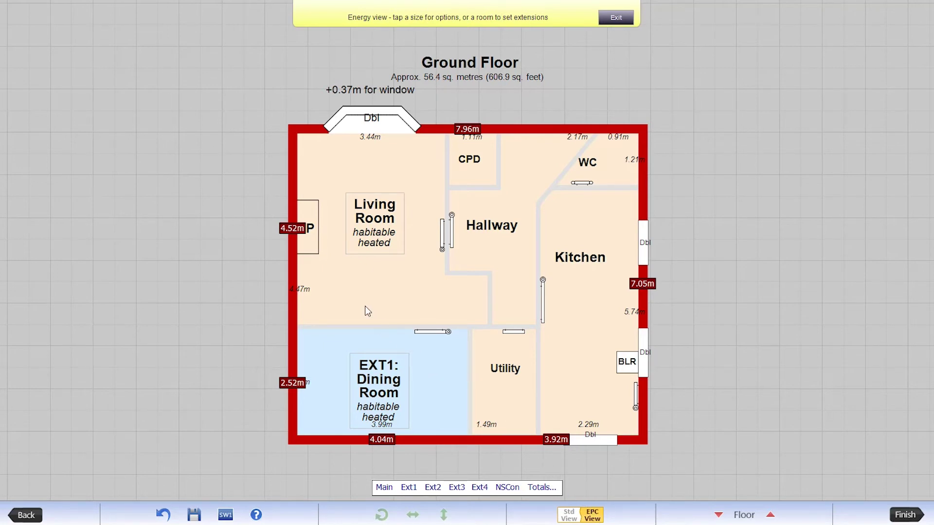
click(292, 228)
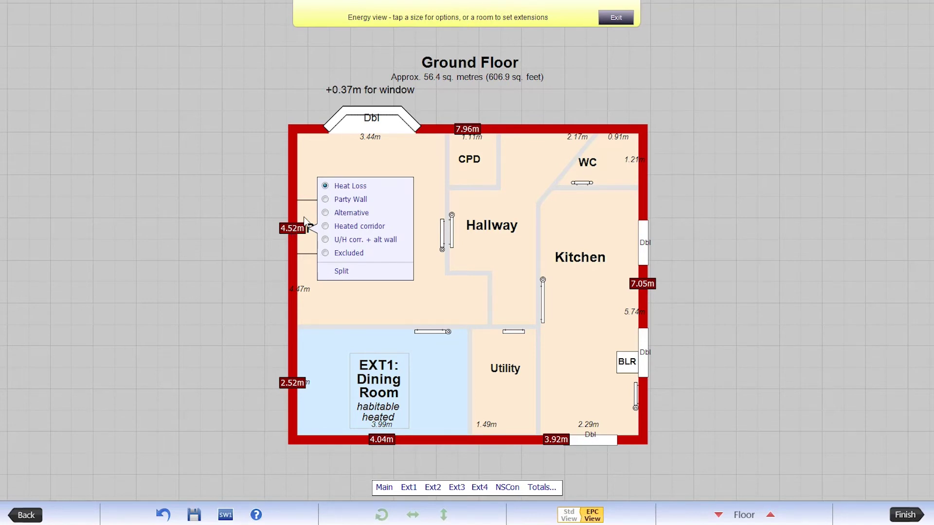
Make the 4.52m wall a Party Wall and split the 7.05m wall into two sections.
click(326, 199)
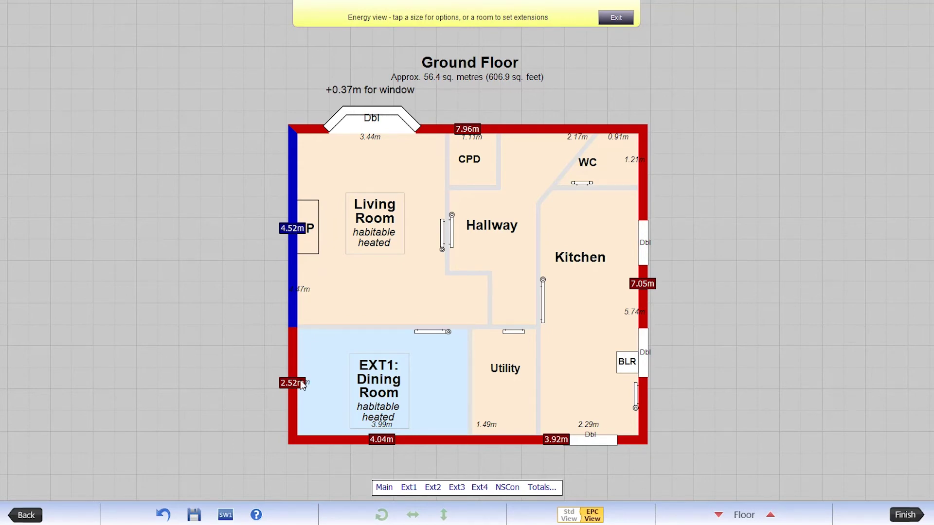
click(643, 284)
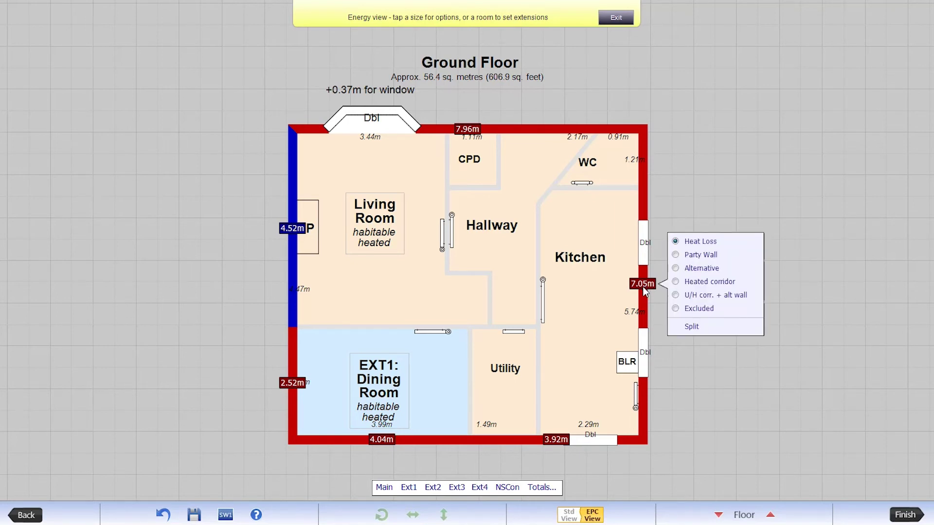
click(691, 328)
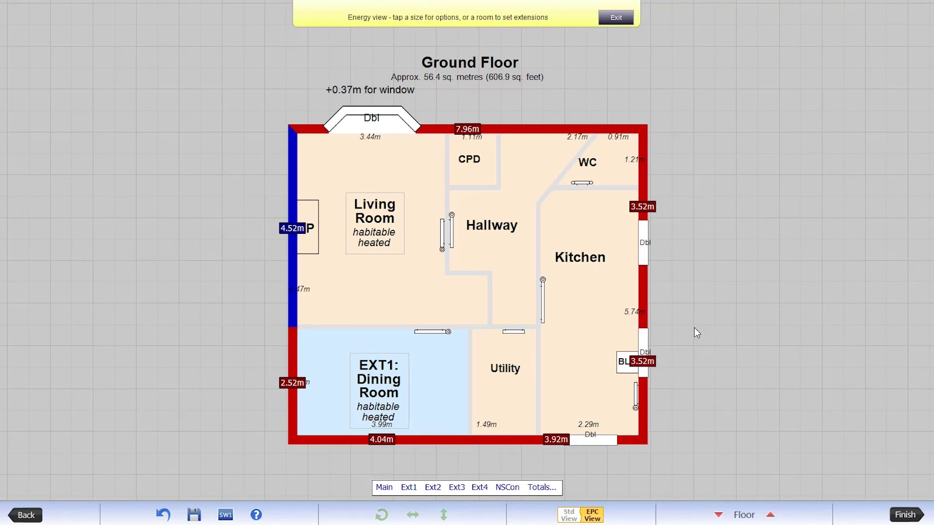
Set the upper wall section's length to 1.8m and make it a Party Wall.
click(642, 208)
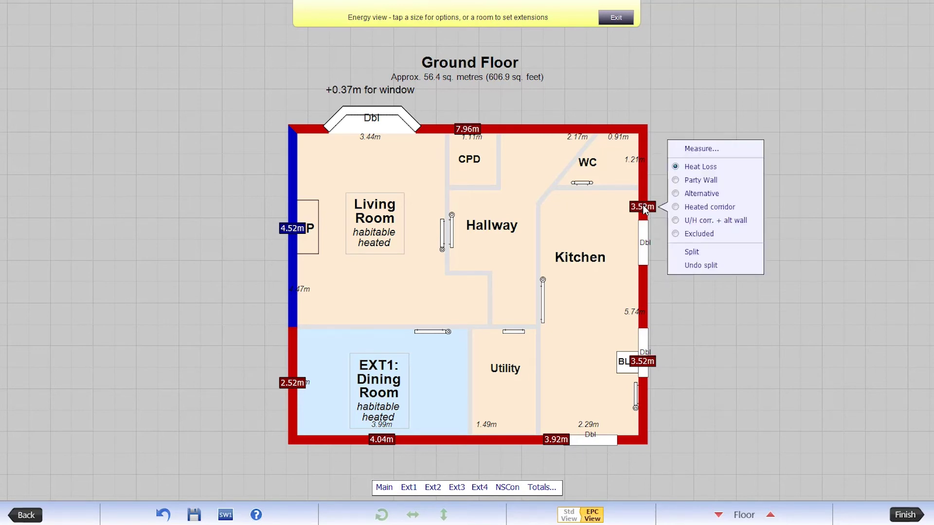
click(698, 151)
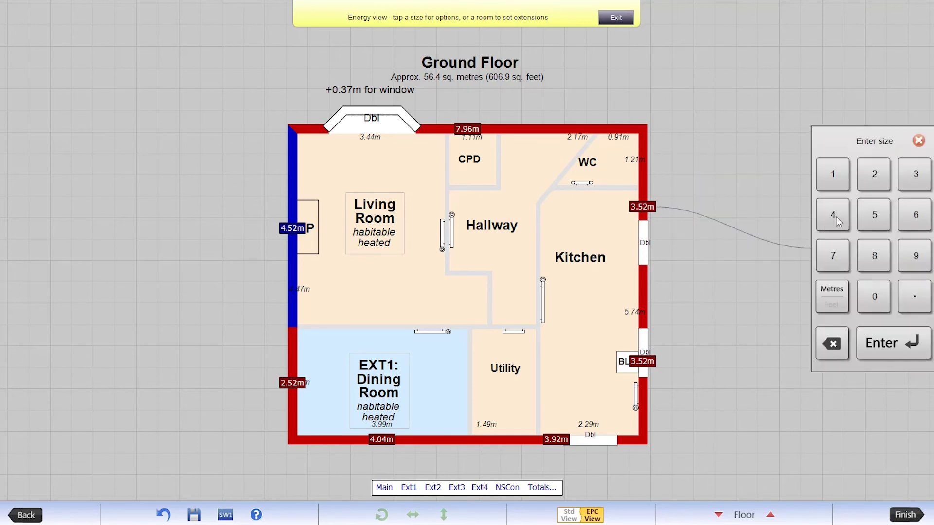
text(1.8)
key(Return)
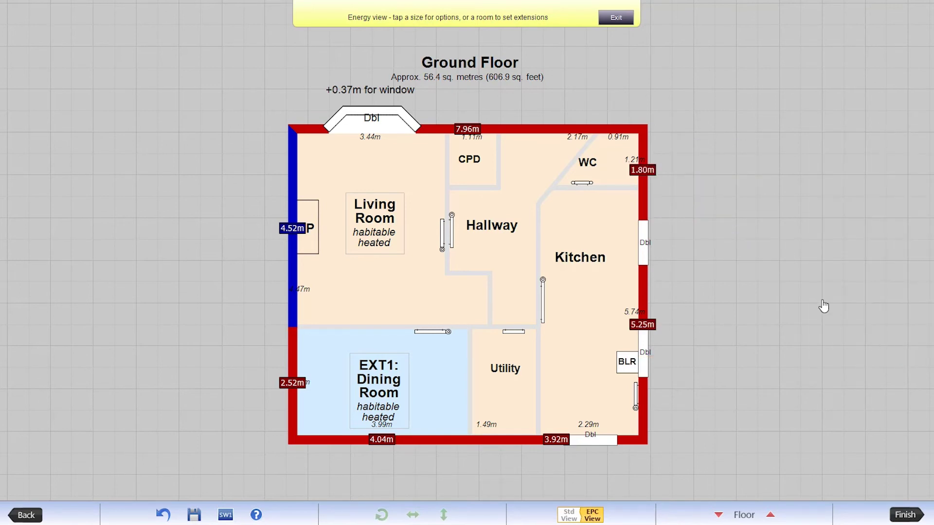
click(643, 171)
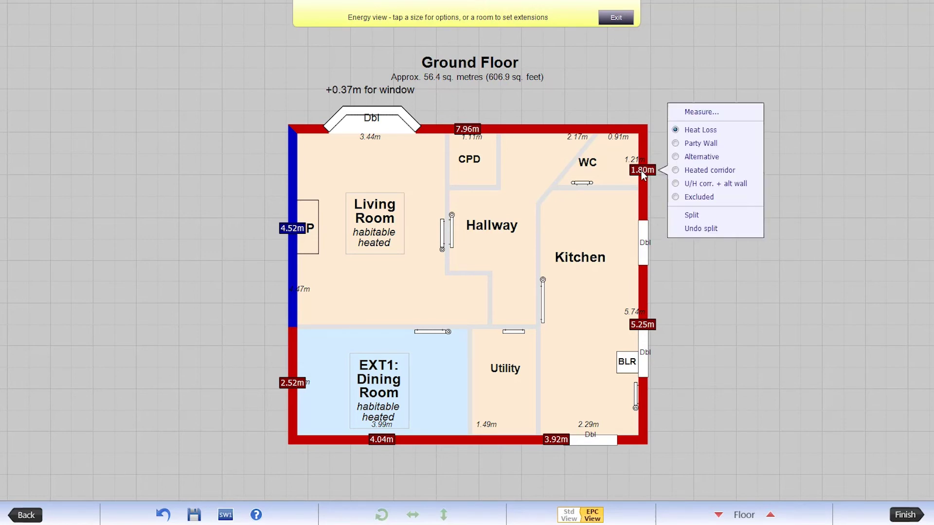
click(675, 144)
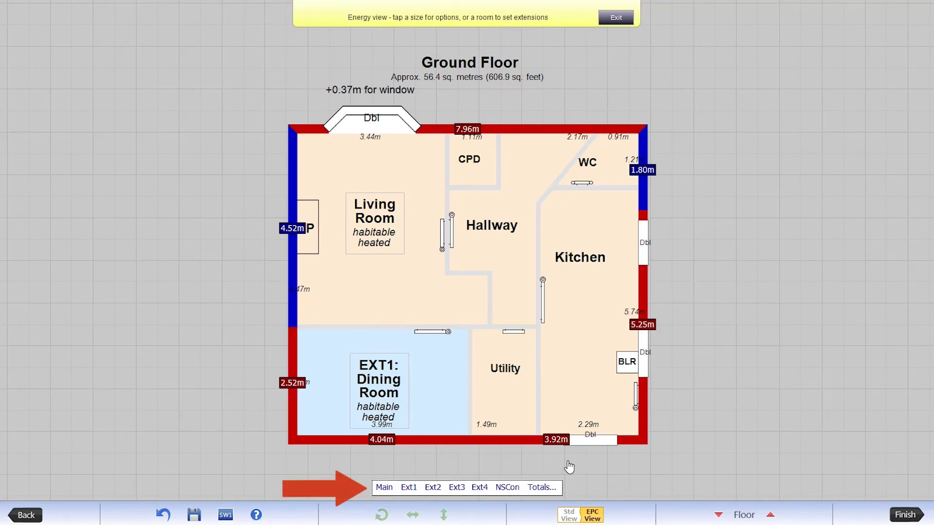
click(384, 488)
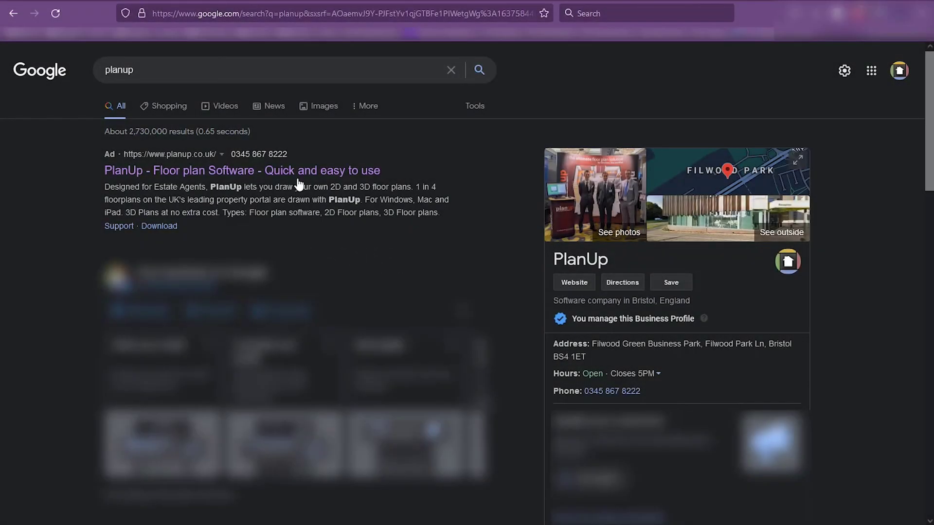
Follow the PlanUp ad to the website and go to its Support page.
click(299, 179)
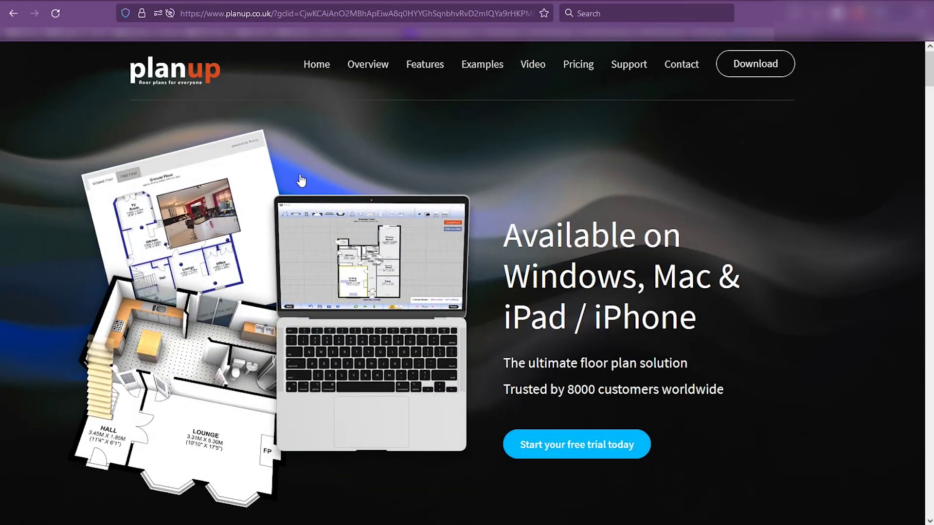
click(622, 74)
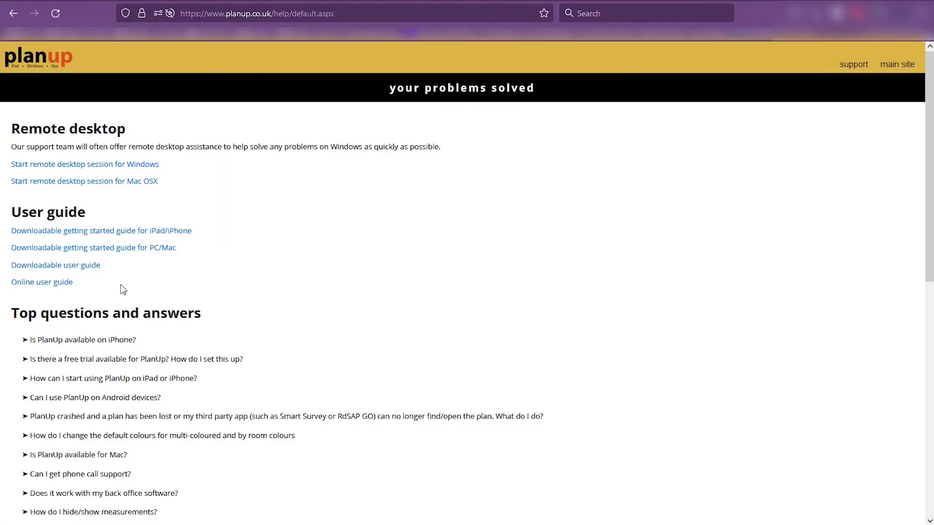
Open the Online user guide's EPC Functionality page and scroll to Item specific EPC data.
click(61, 286)
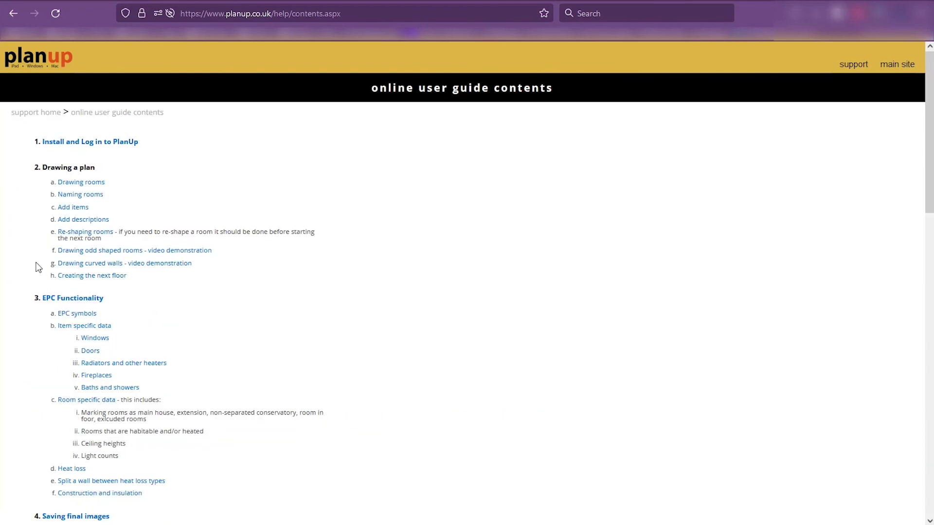
scroll(25, 248, down, 5)
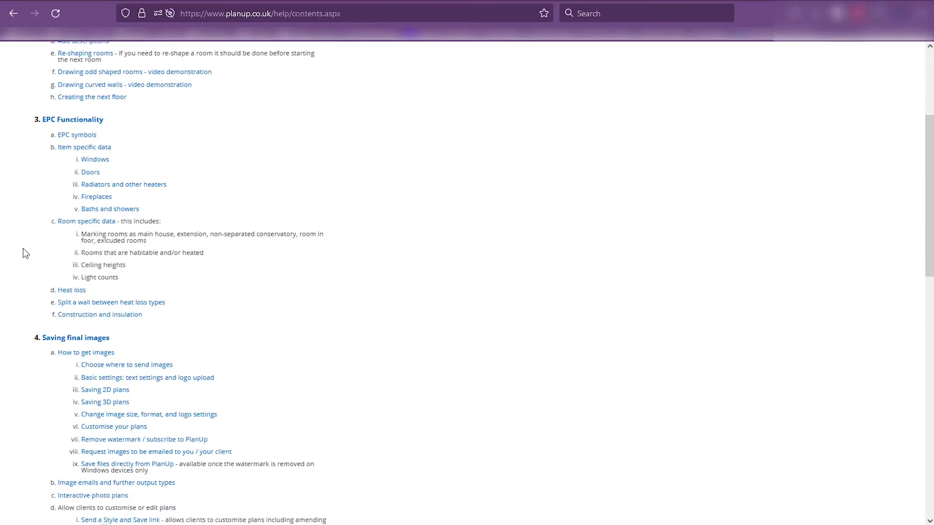
click(74, 122)
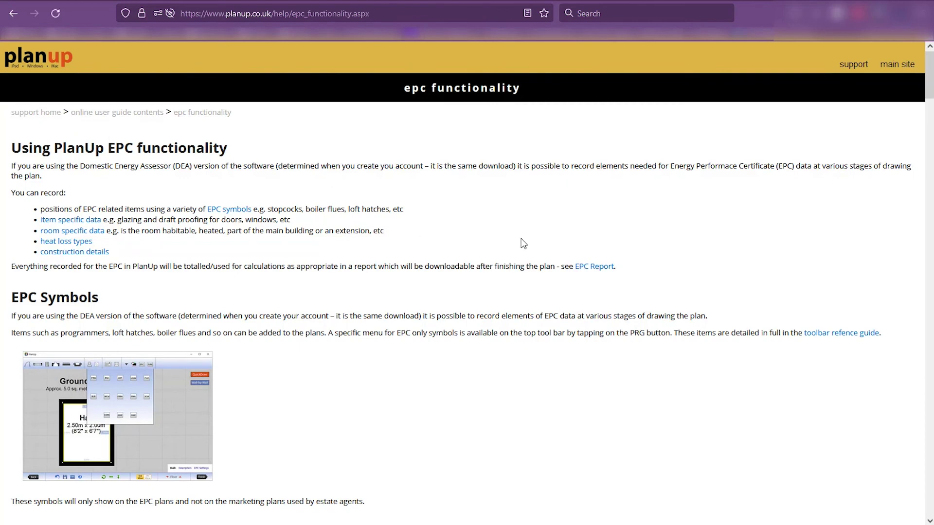
scroll(521, 239, down, 5)
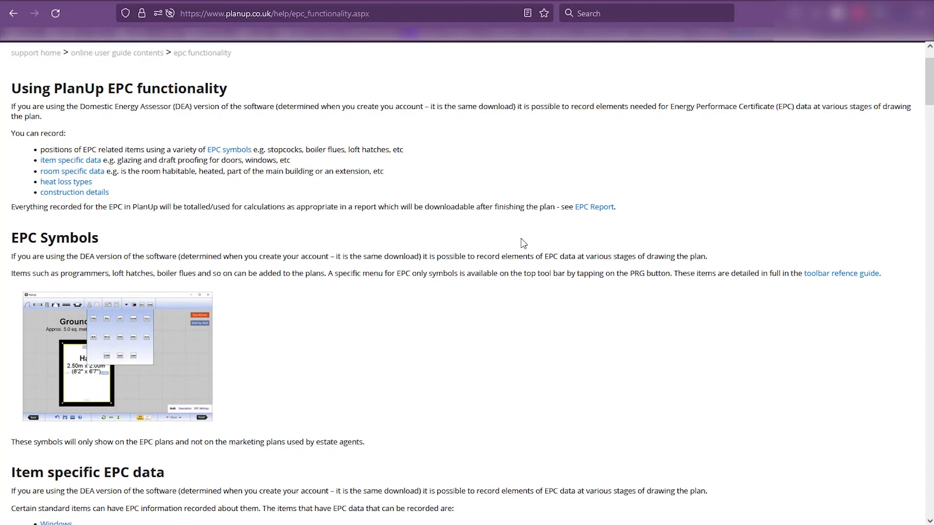
scroll(520, 238, down, 4)
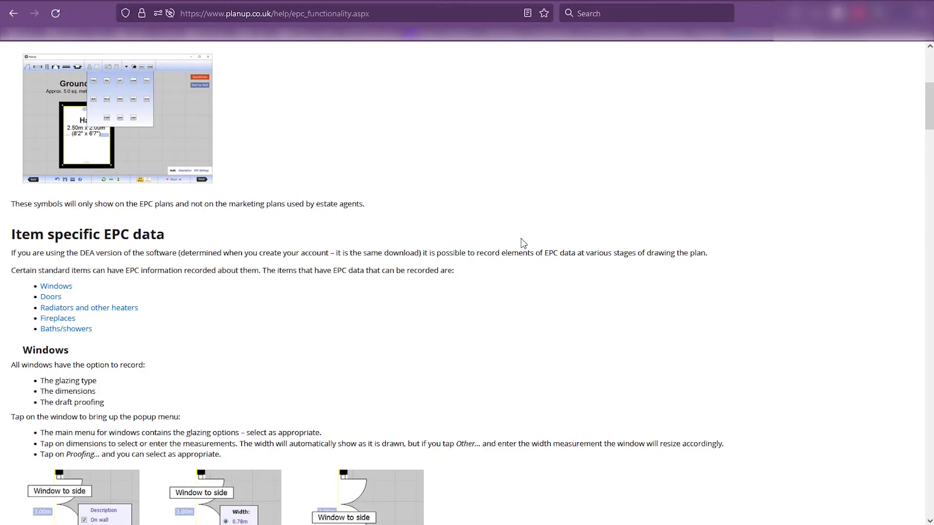